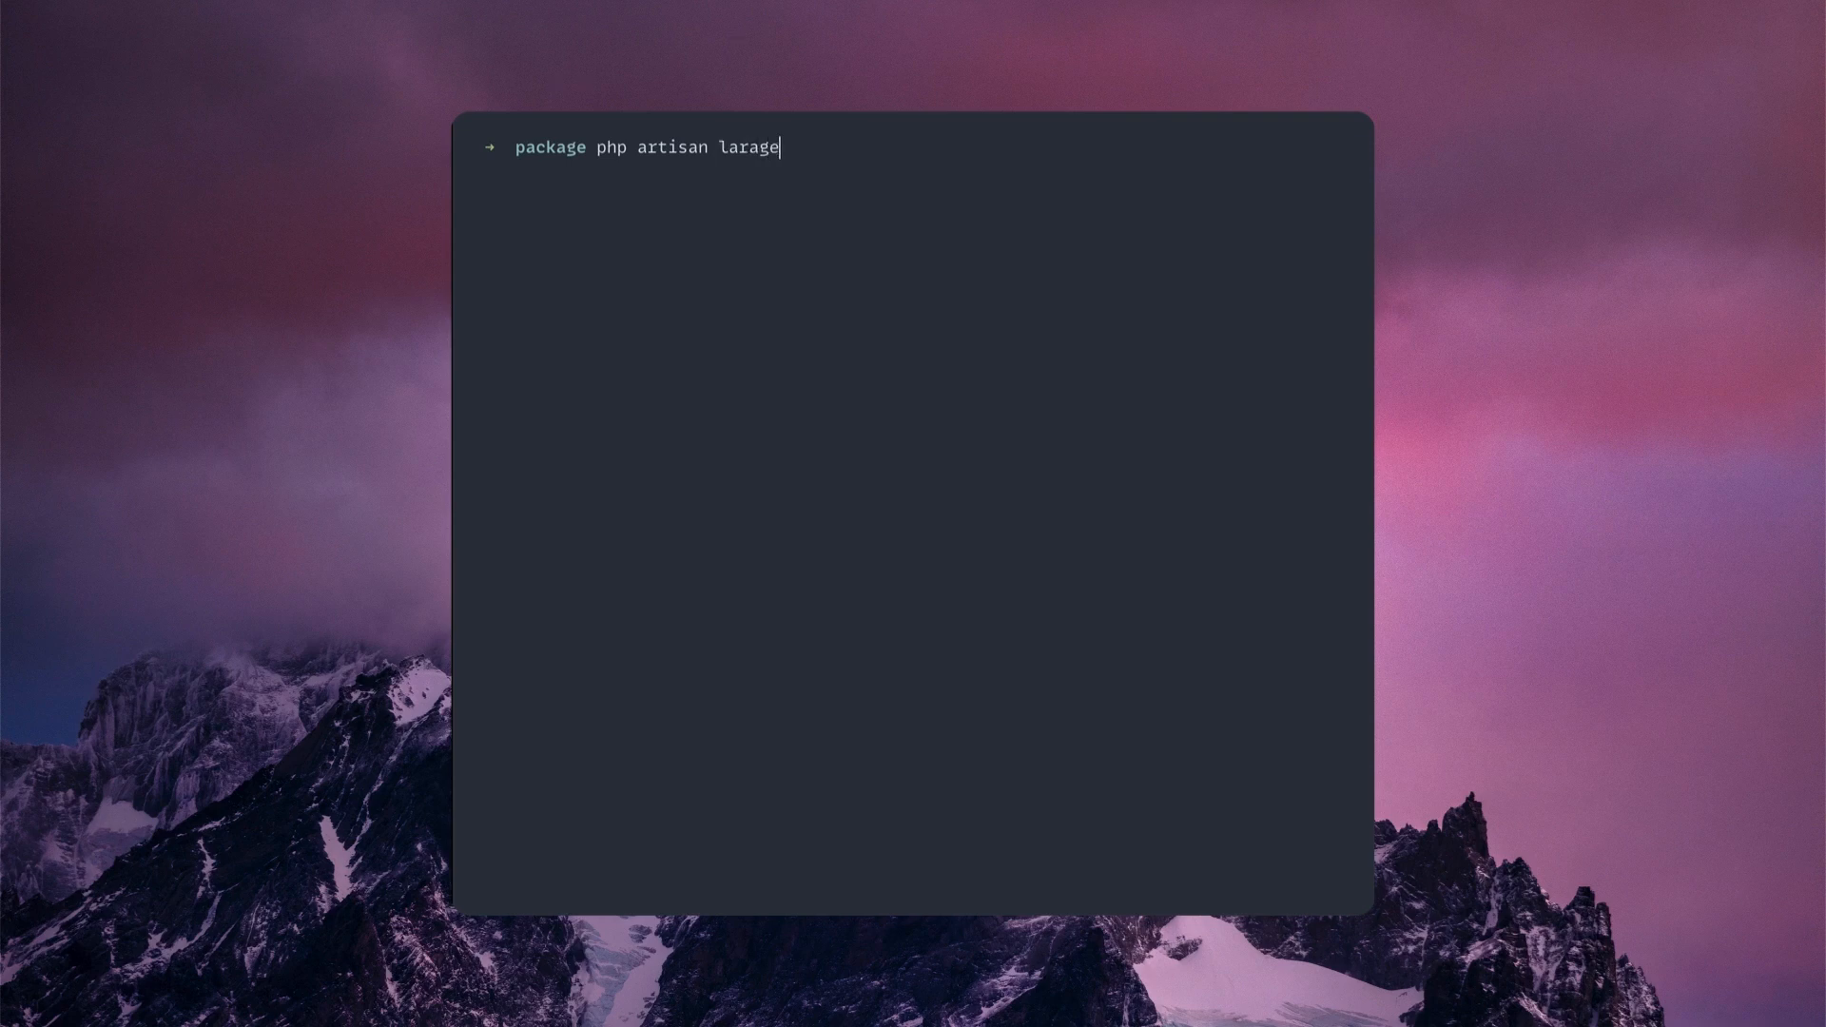
# - Launch Laragenie with php artisan laragenie
pyautogui.press('Return')
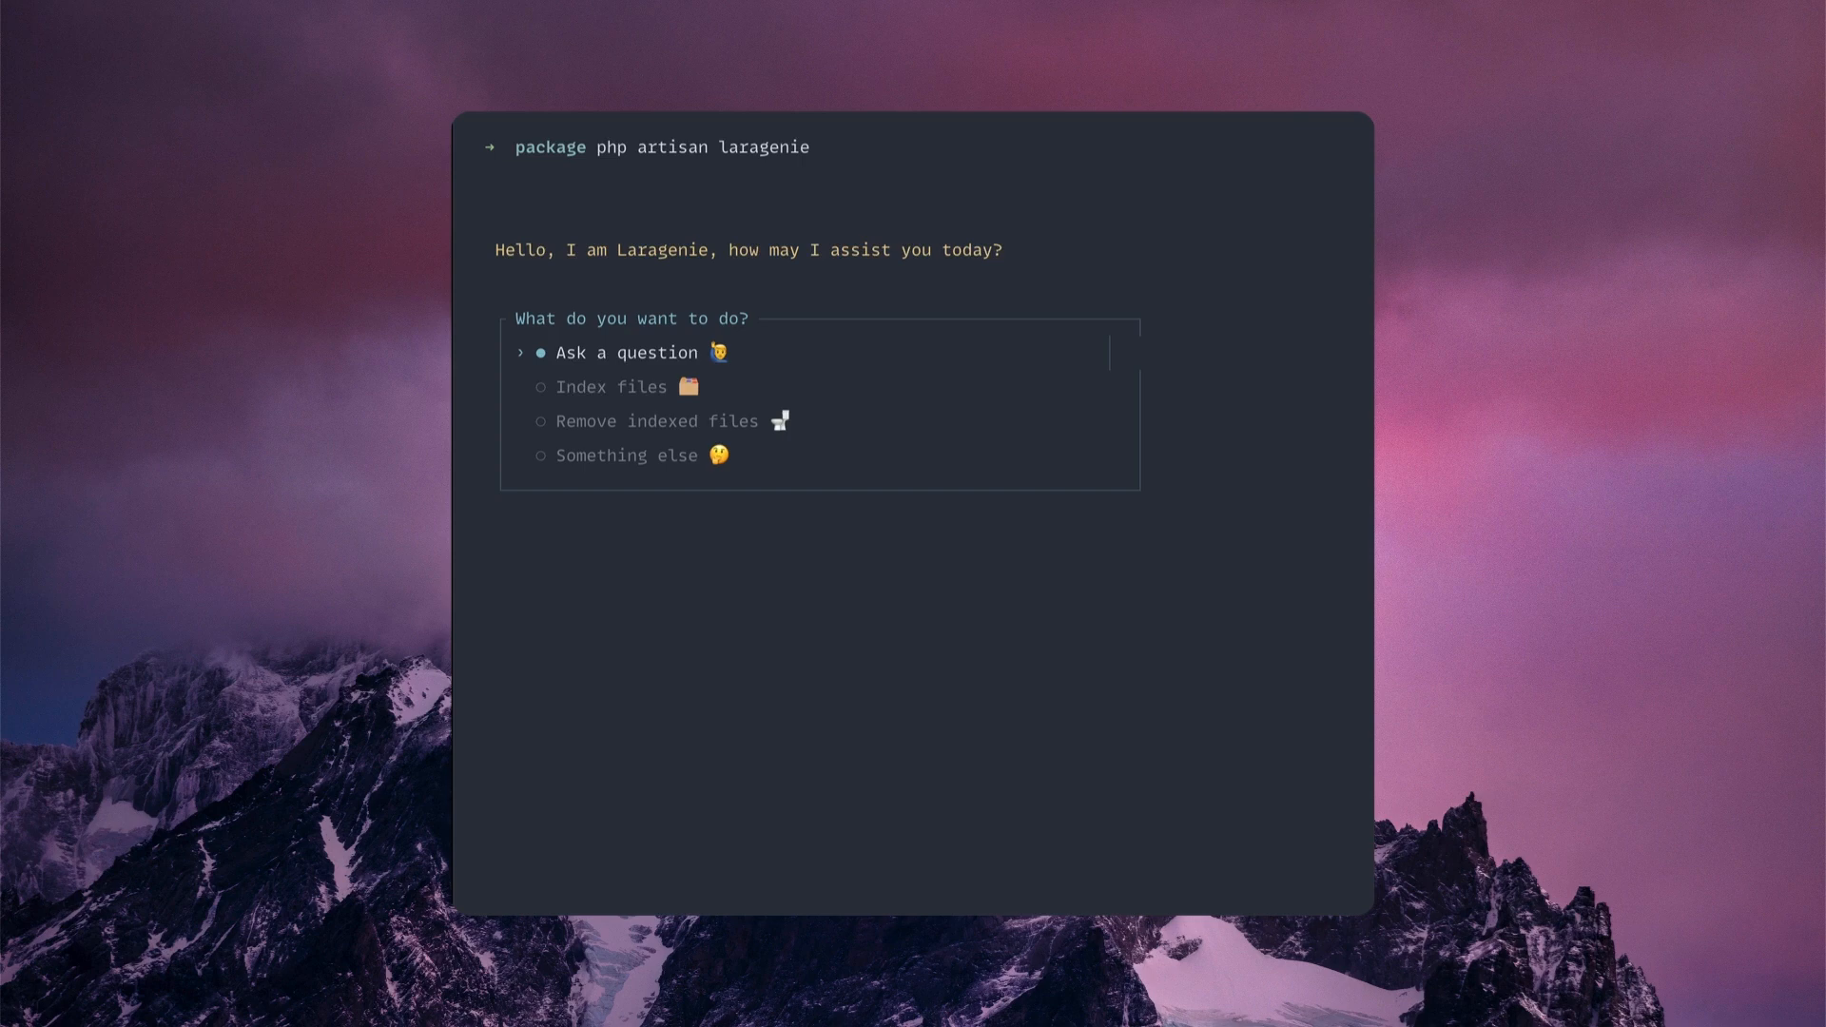
# - Choose 'Index files' to index App/Models/User.php and App/Http/Controllers/Controller.php
pyautogui.press('Down')
pyautogui.press('Up')
pyautogui.press('Down')
pyautogui.press('Down')
pyautogui.press('Up')
pyautogui.press('Return')
pyautogui.press('Return')
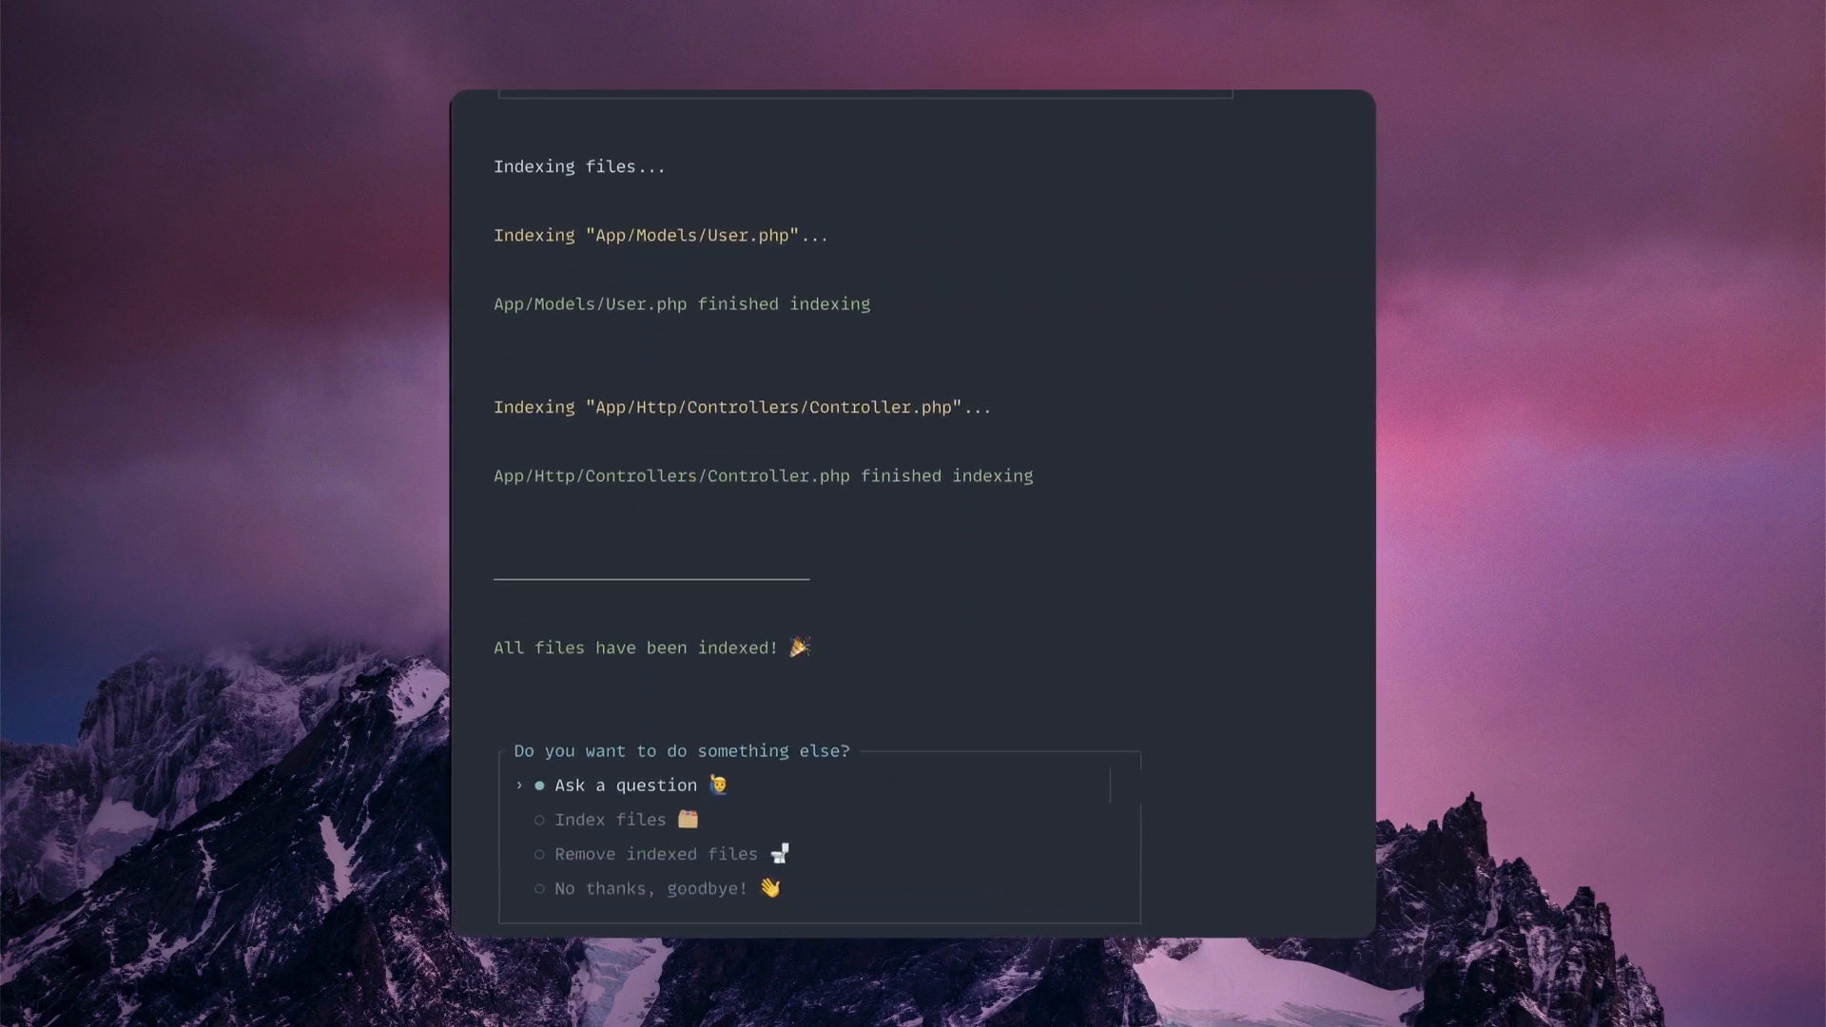
# - Choose 'Ask a question' so Laragenie prompts for a question
pyautogui.press('Return')
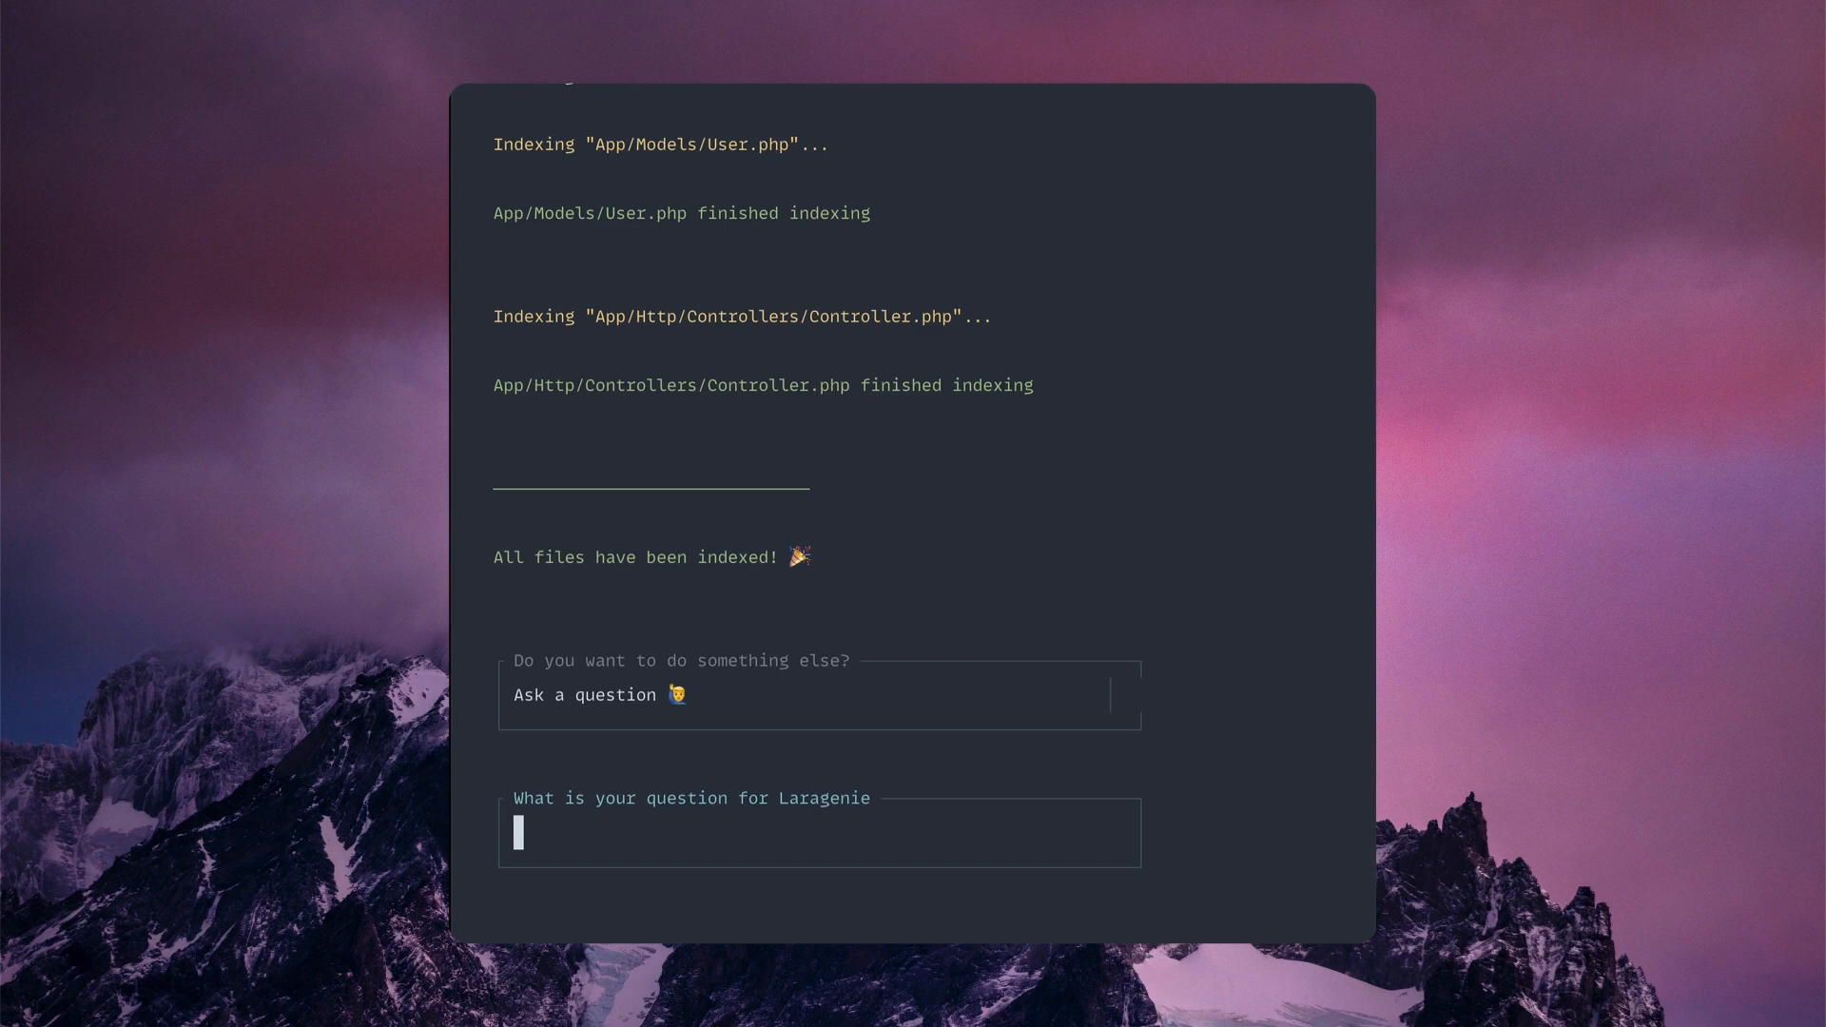
pyautogui.write('What are the fil')
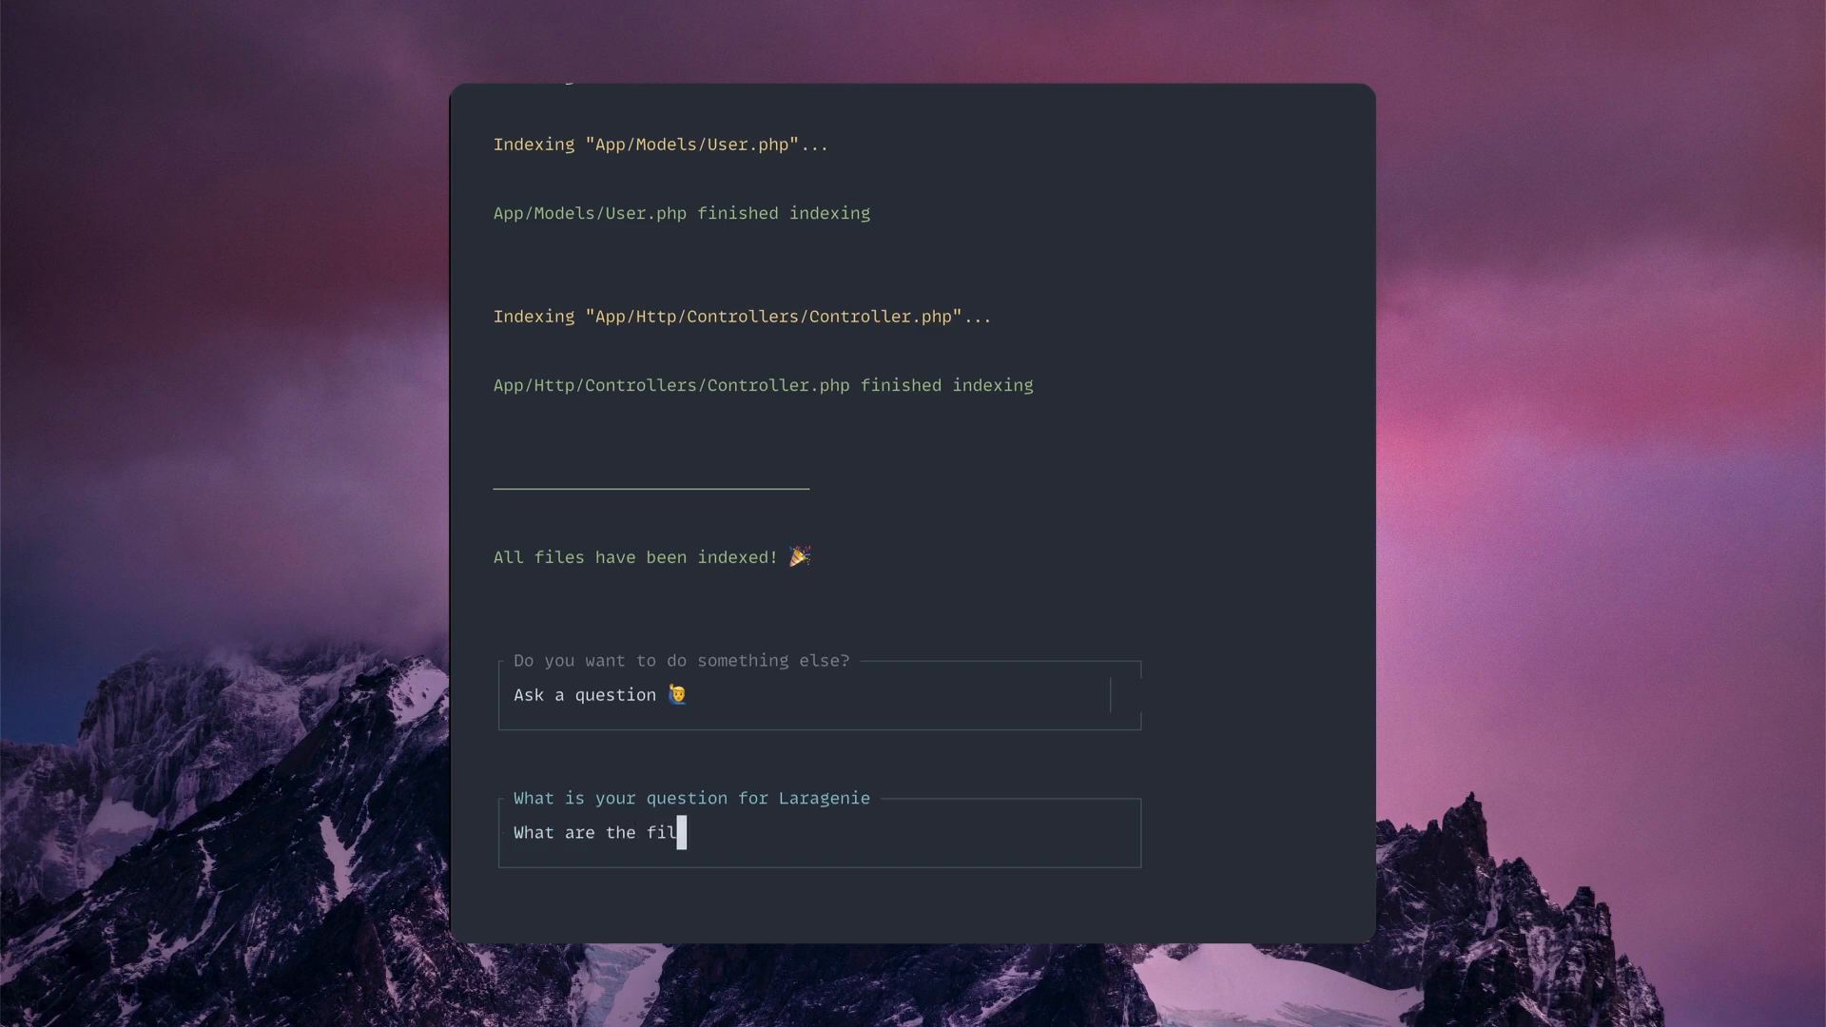
pyautogui.write('lable attribu')
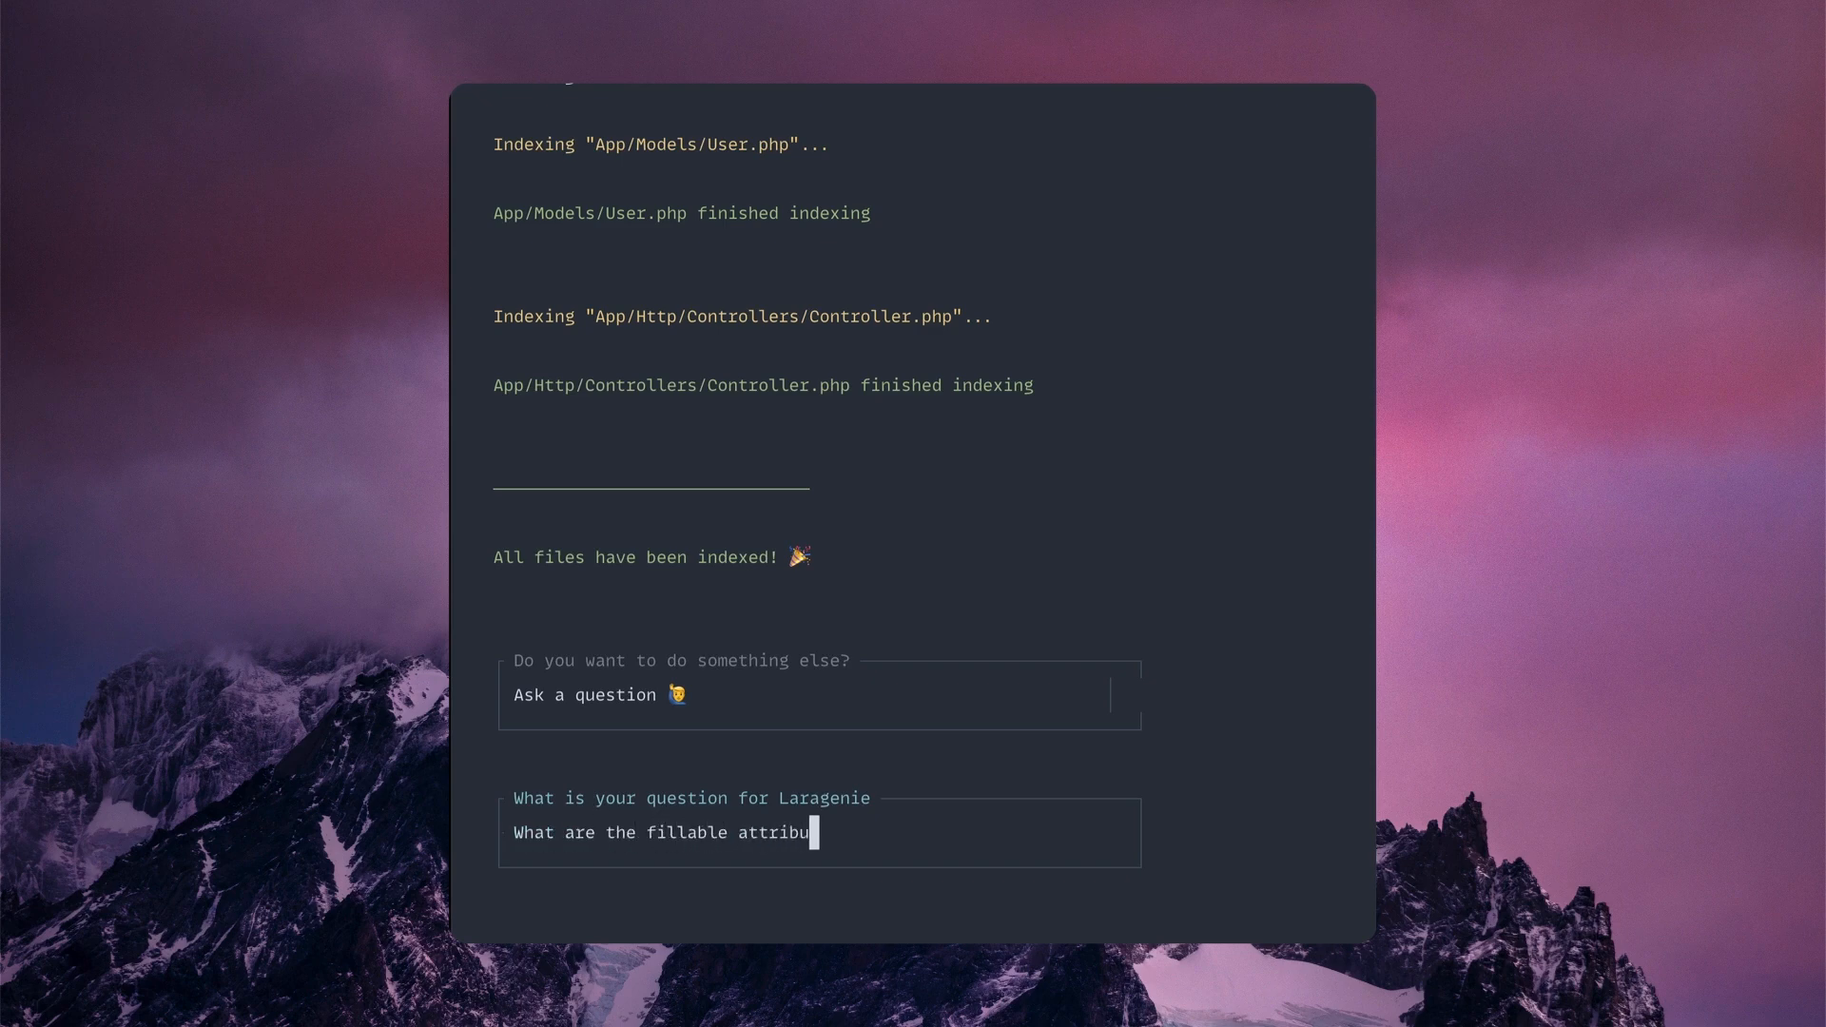
pyautogui.write('tes on teh user ')
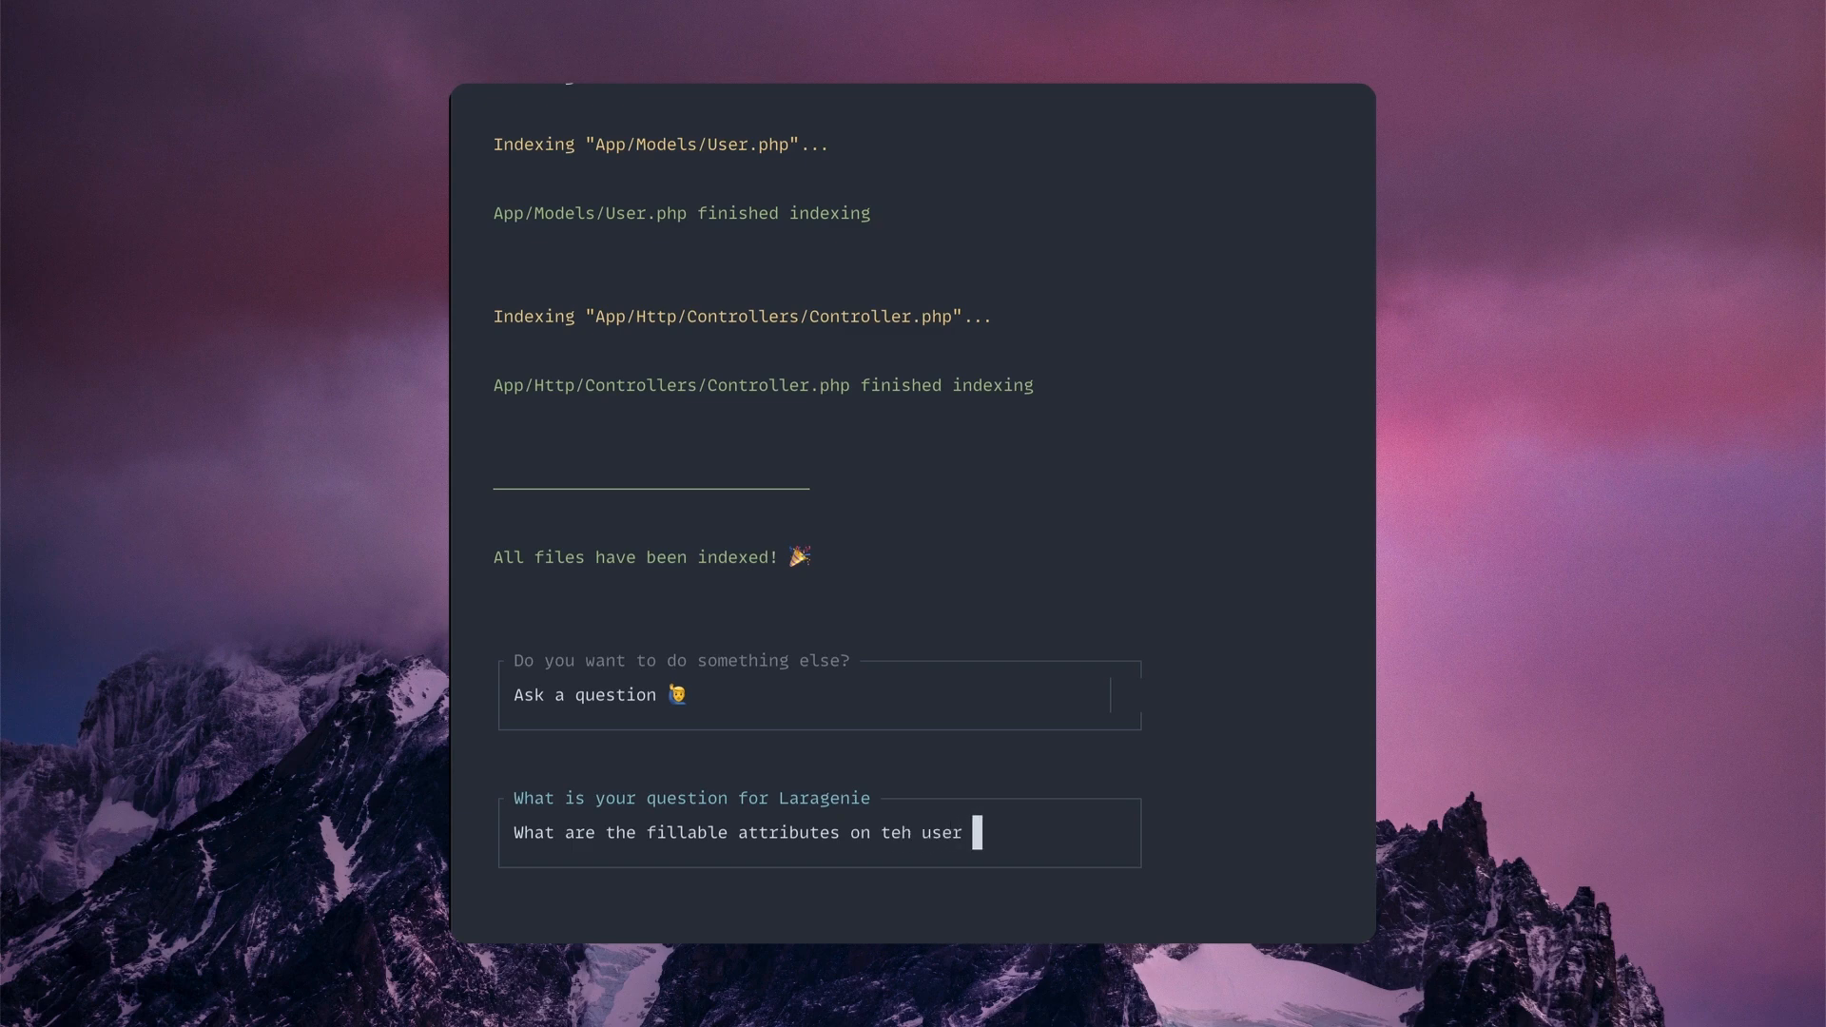
pyautogui.write('model?')
# - Submit the question about the User model's fillable attributes and receive name, email, password ($0.01)
pyautogui.press('Return')
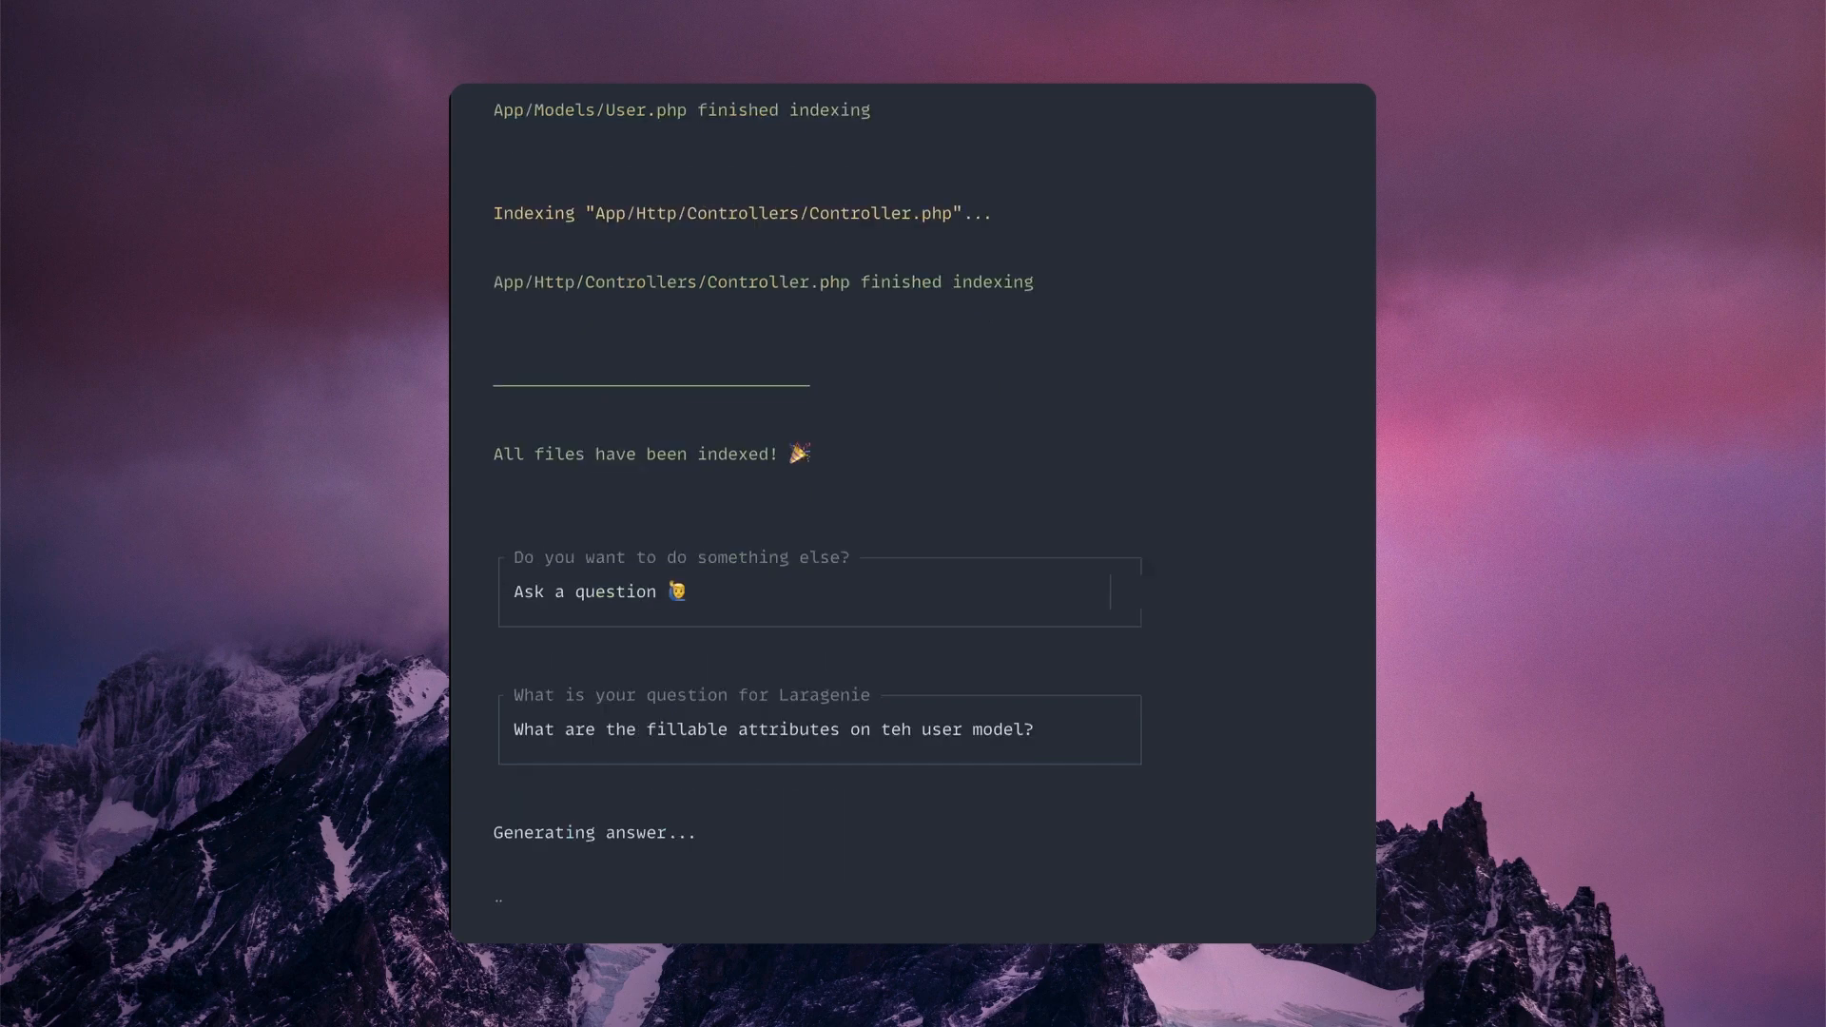